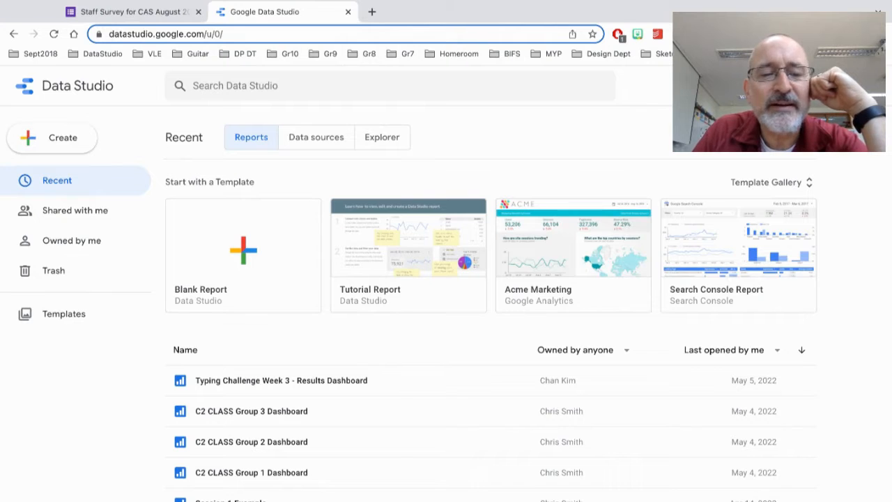
left_click(266, 34)
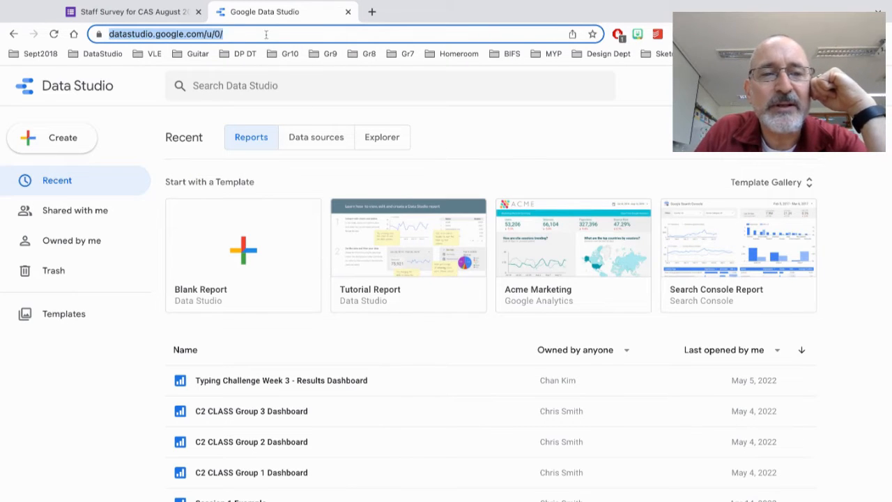
left_click(265, 34)
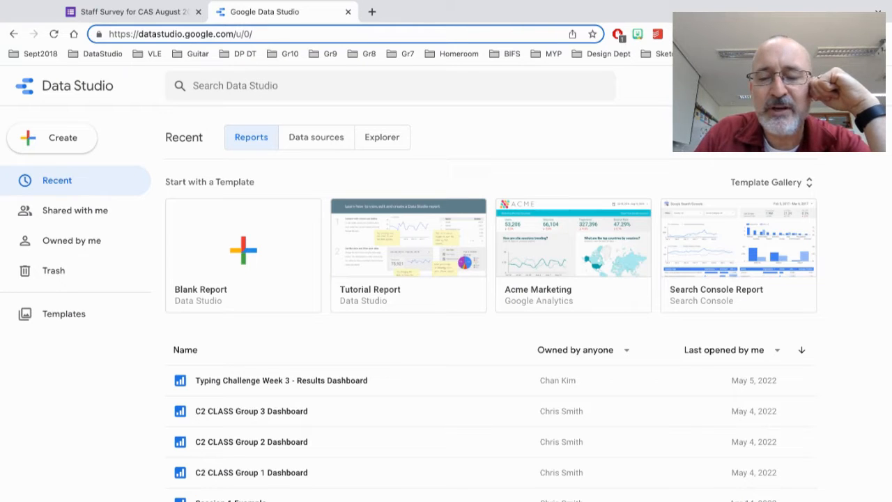
key("BackSpace")
key("BackSpace")
key("BackSpace")
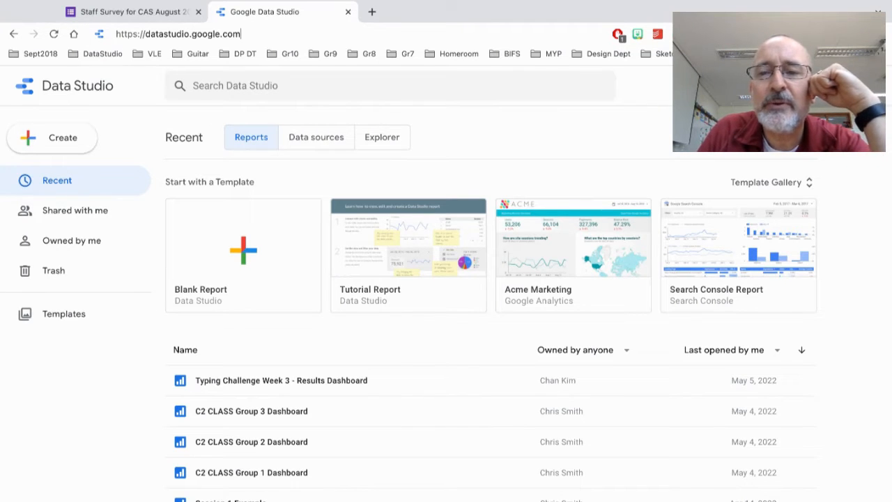
key("Return")
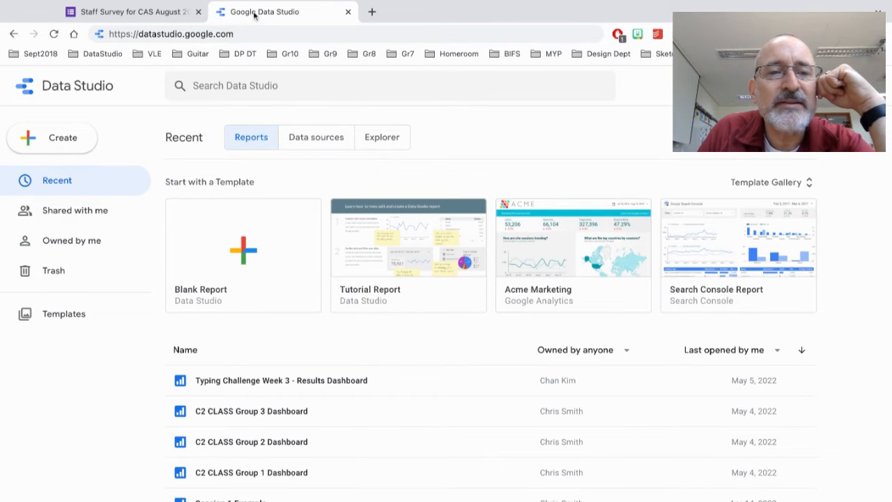
Switch to the Staff Survey for CAS August 2020 form and create a new spreadsheet from its responses.
left_click(137, 12)
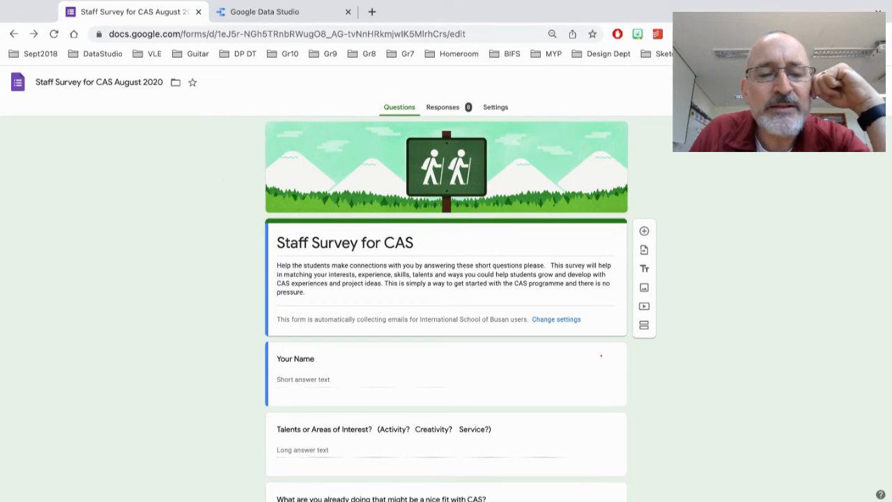
left_click(441, 109)
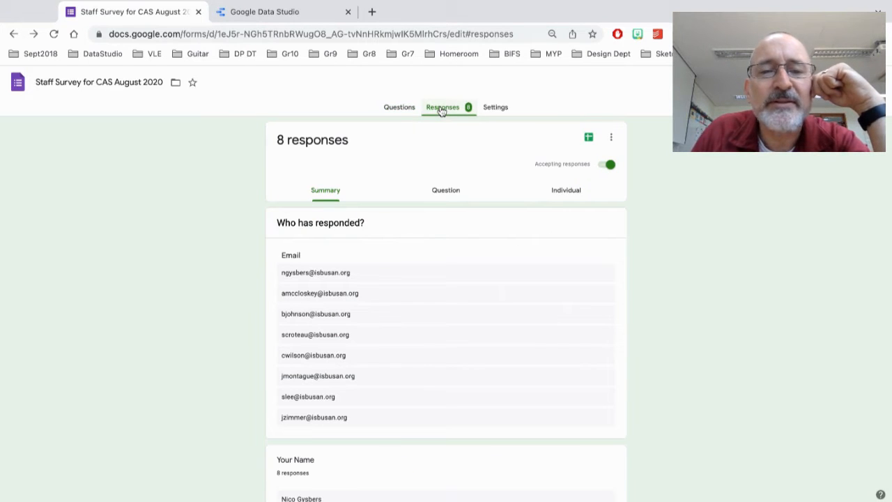
scroll(230, 209, "down", 6)
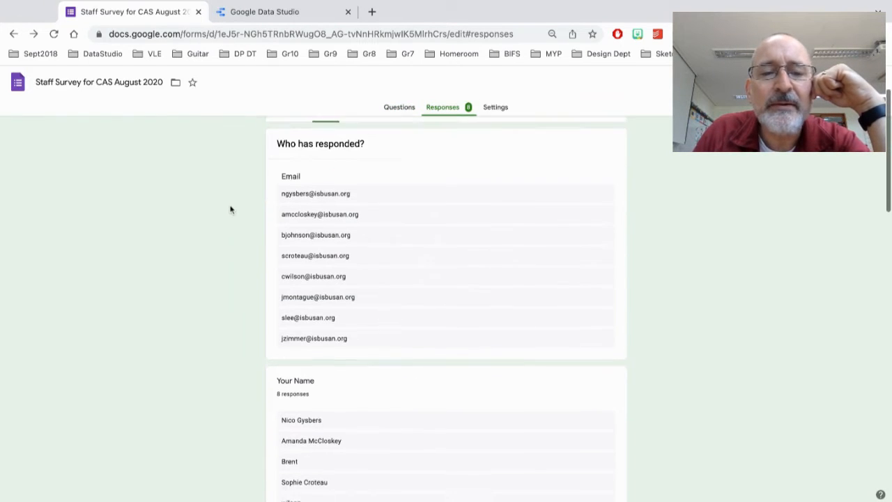
scroll(230, 210, "down", 6)
scroll(231, 210, "up", 13)
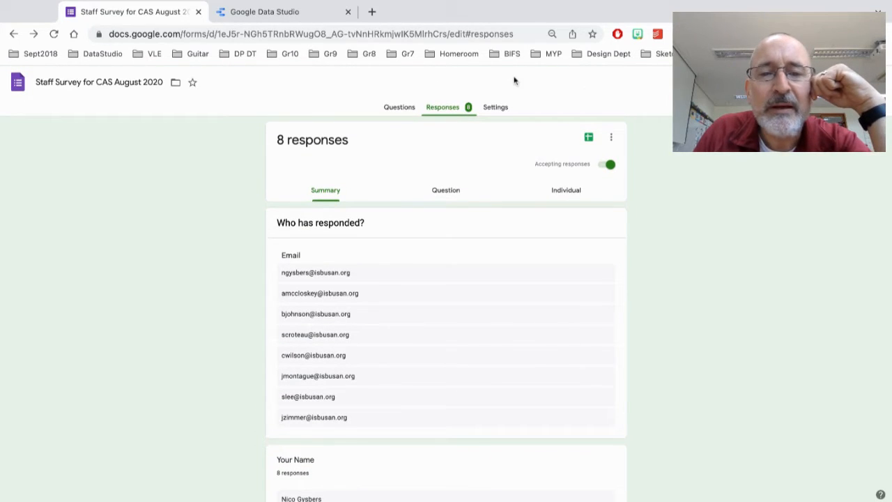
left_click(588, 137)
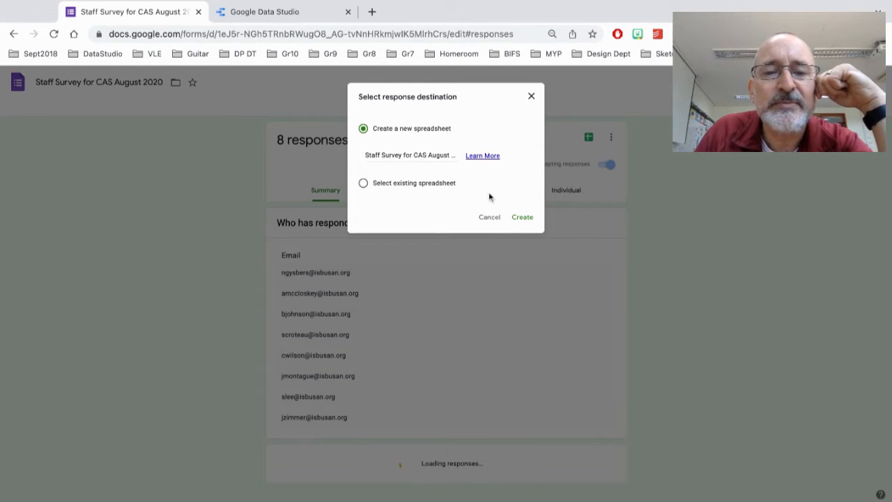
left_click(522, 218)
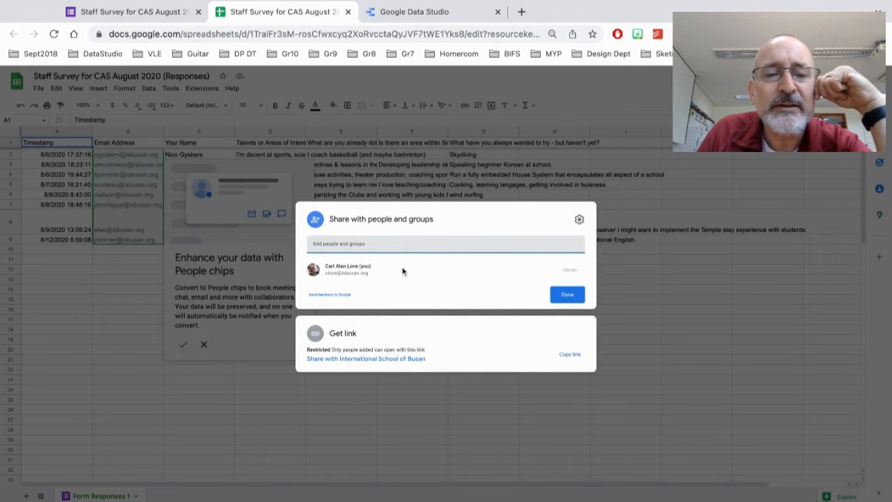
Share the responses spreadsheet with anyone with the link as Viewer and copy its link.
left_click(382, 359)
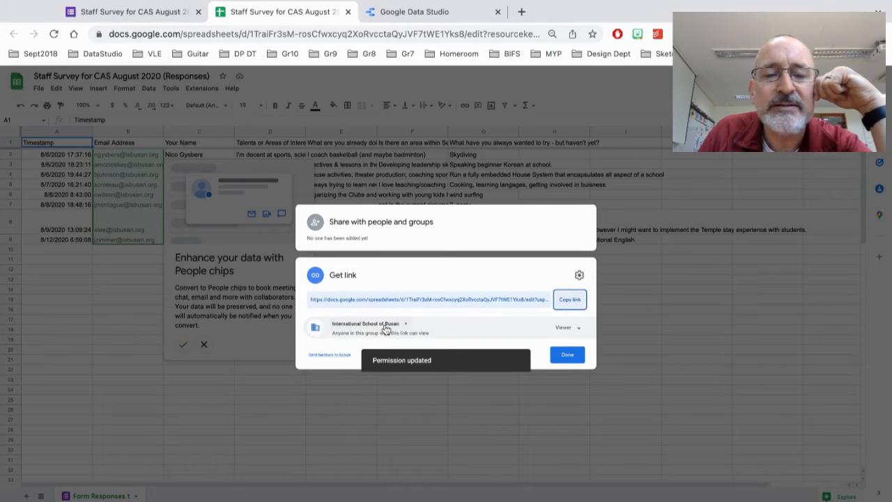
left_click(386, 326)
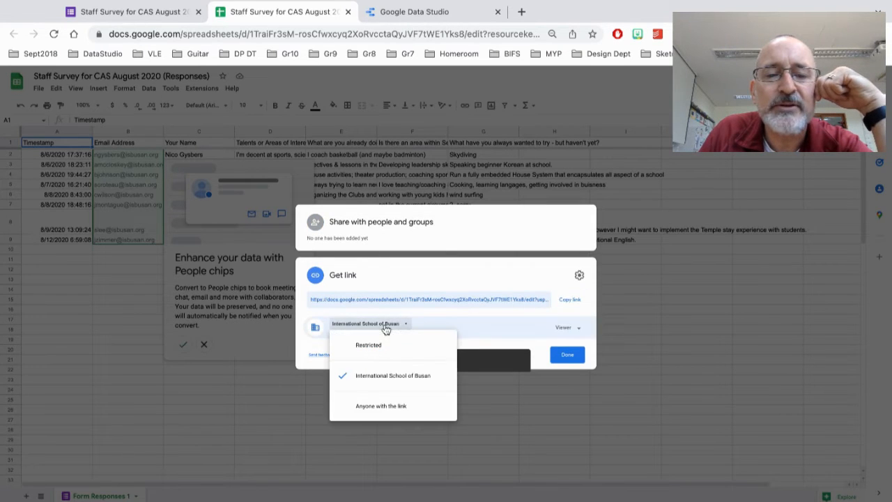
left_click(393, 408)
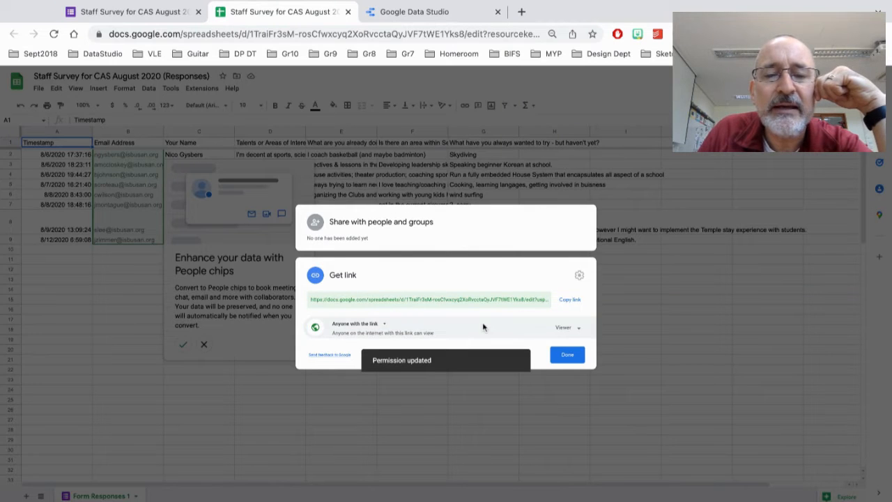
left_click(567, 302)
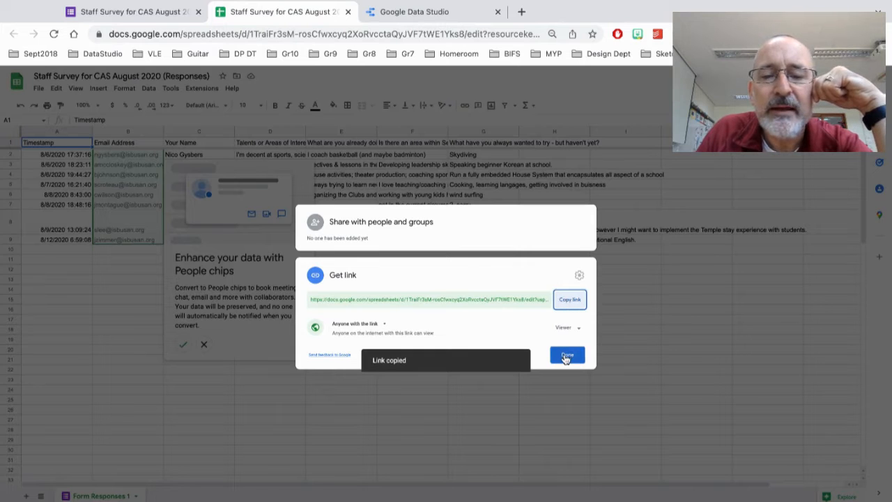
left_click(567, 356)
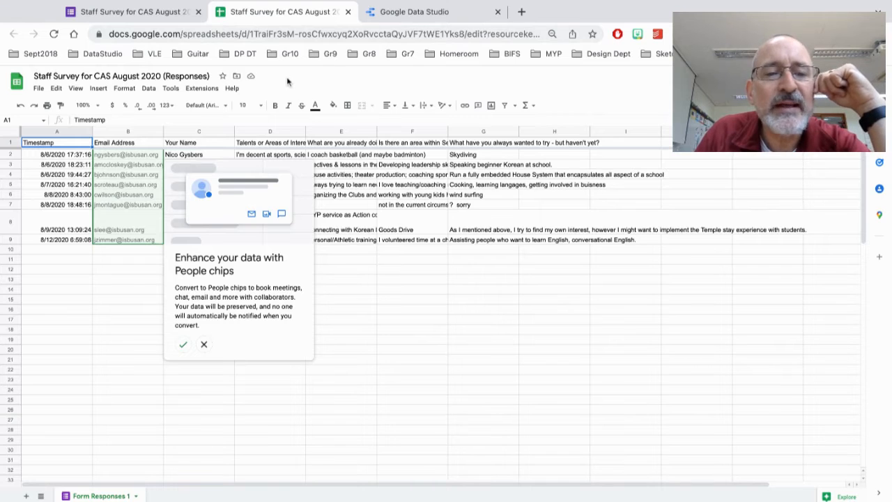
Switch to Google Data Studio and start creating a new report.
left_click(402, 14)
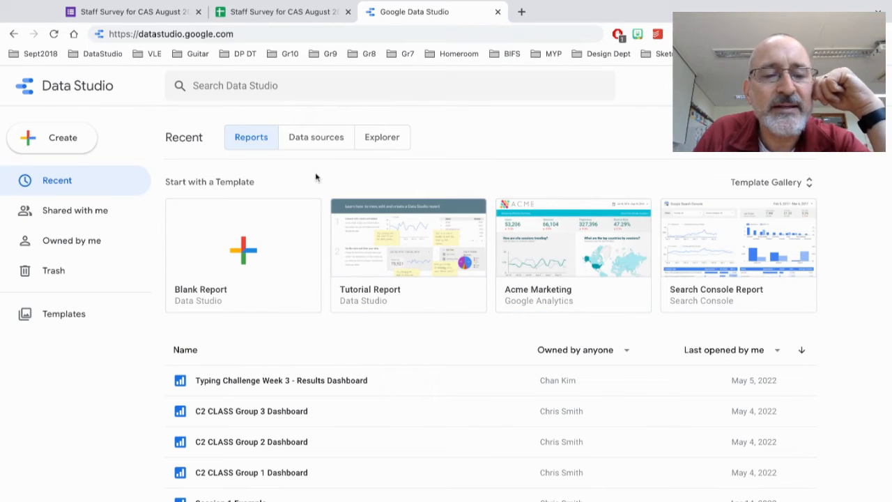
left_click(66, 141)
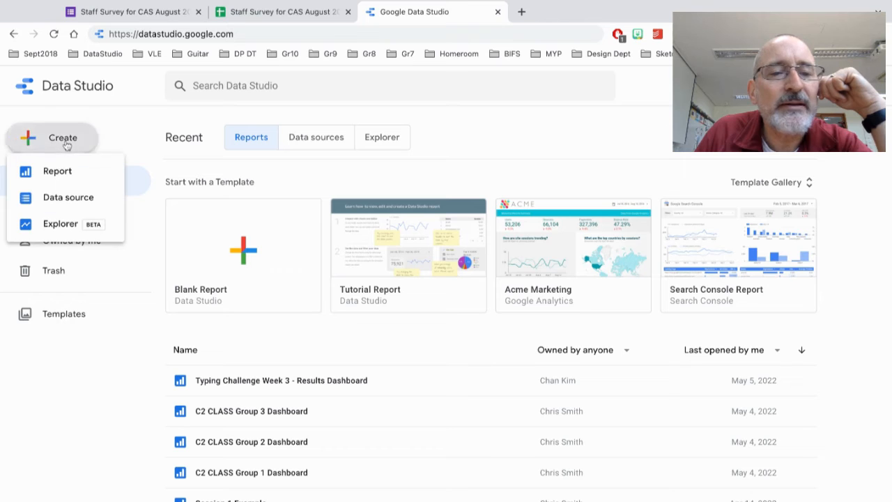
left_click(83, 177)
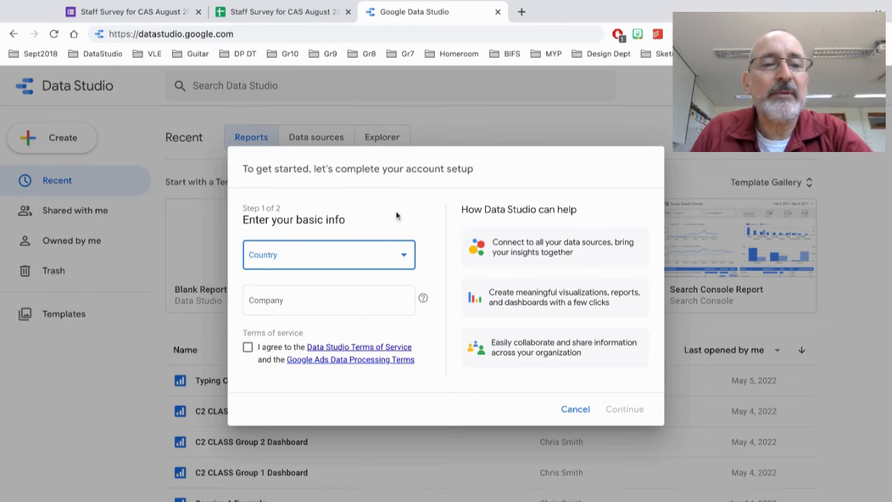
Choose South Korea as the country in the account setup.
left_click(346, 261)
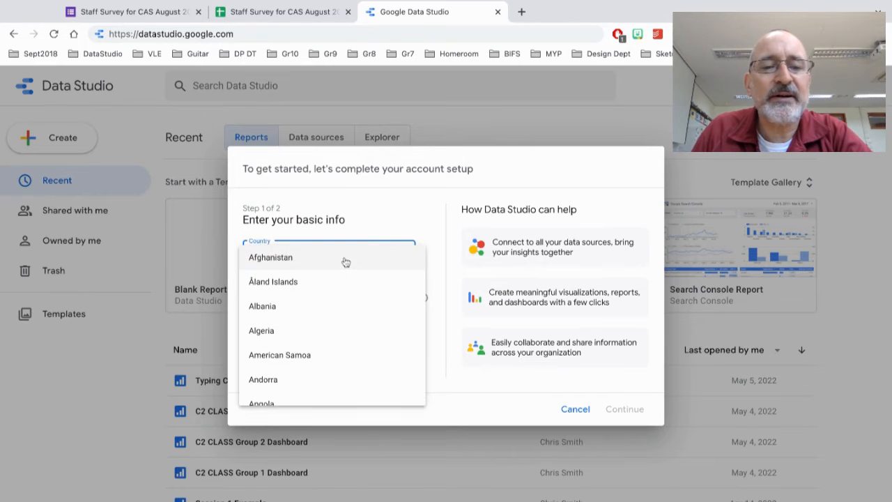
scroll(350, 313, "down", 2)
scroll(352, 313, "down", 15)
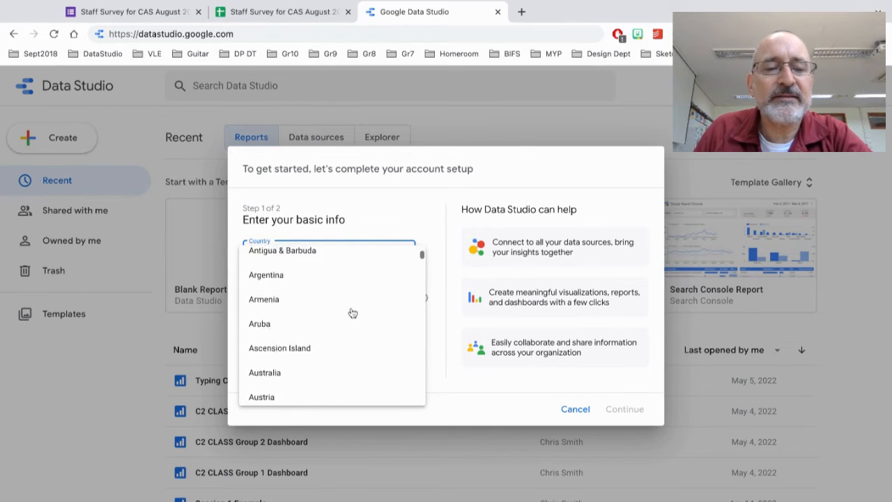
scroll(332, 327, "down", 15)
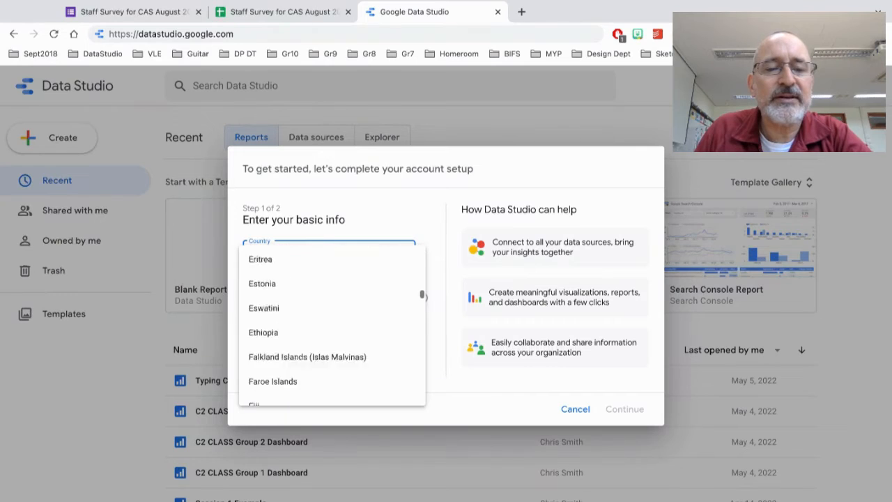
scroll(332, 327, "down", 12)
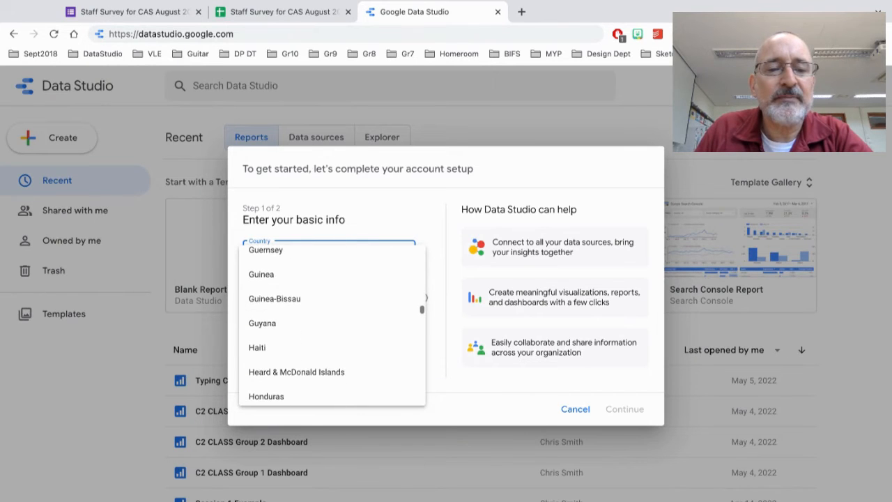
scroll(332, 324, "down", 12)
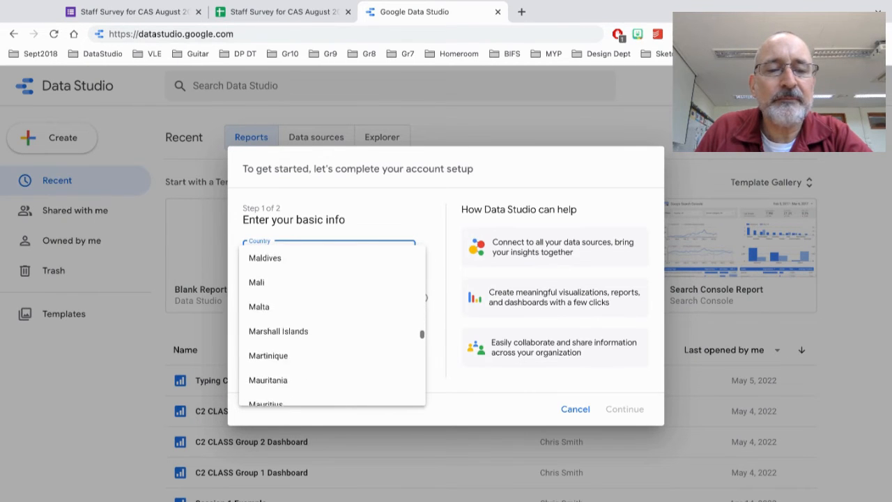
scroll(331, 324, "down", 12)
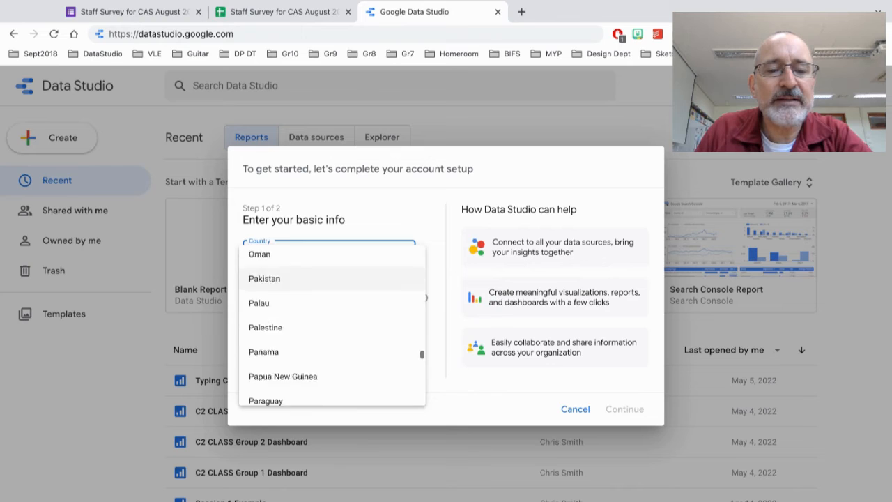
scroll(332, 323, "down", 12)
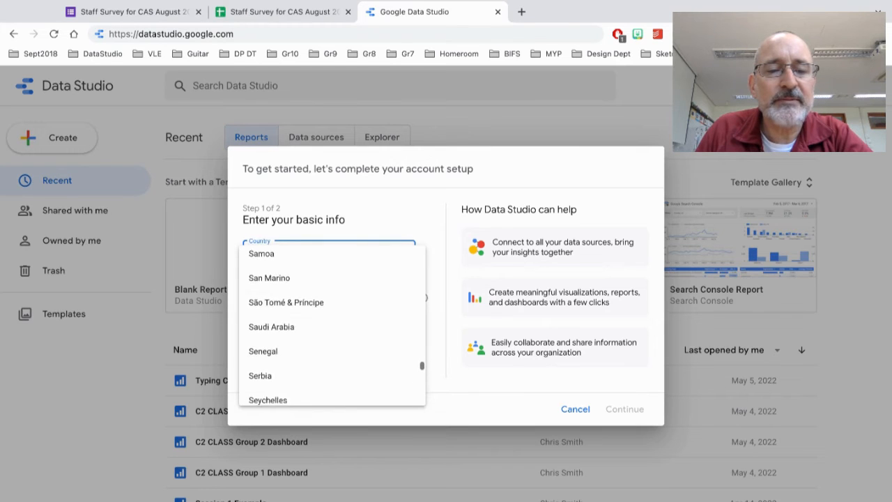
scroll(344, 333, "down", 4)
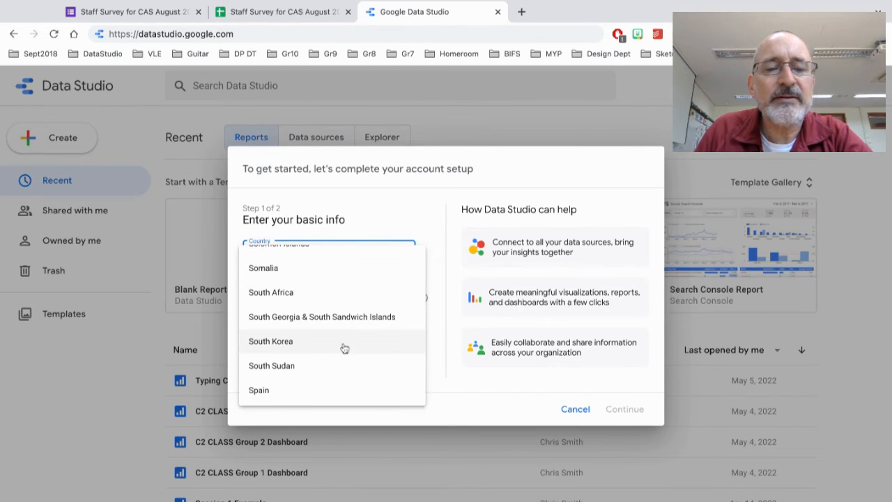
left_click(341, 344)
Enter International School of Busan as the company, agree to the terms of service and continue the account setup.
left_click(334, 300)
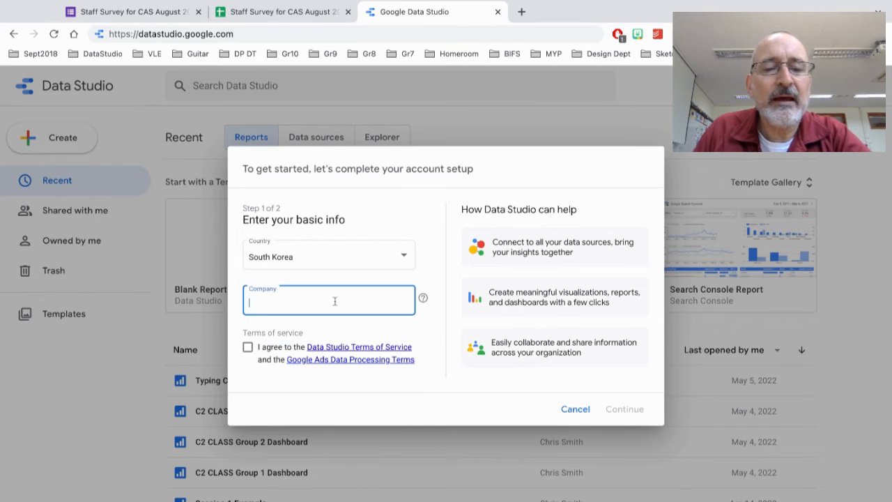
type("Internatinoal")
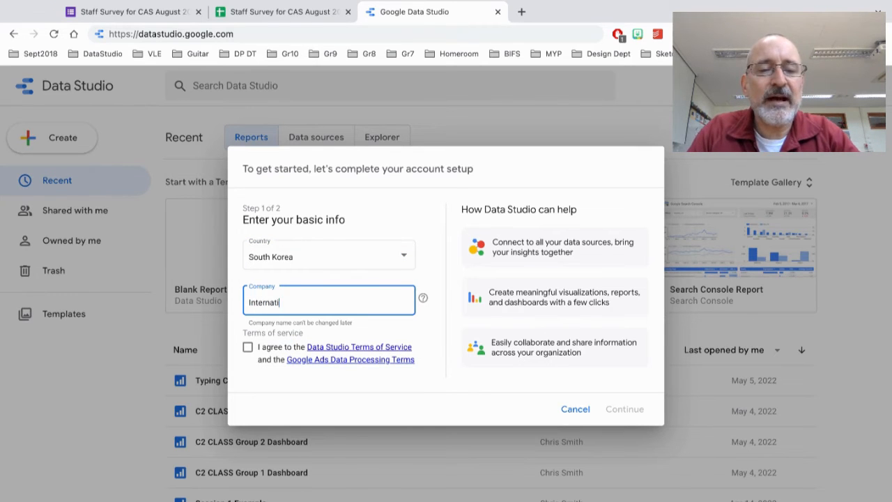
key("BackSpace")
key("BackSpace")
key("BackSpace")
key("BackSpace")
type("on")
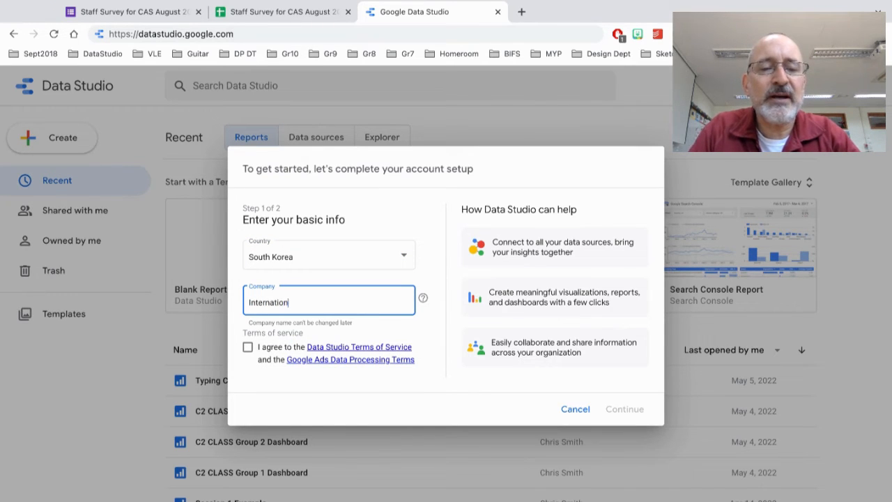
type("al School of")
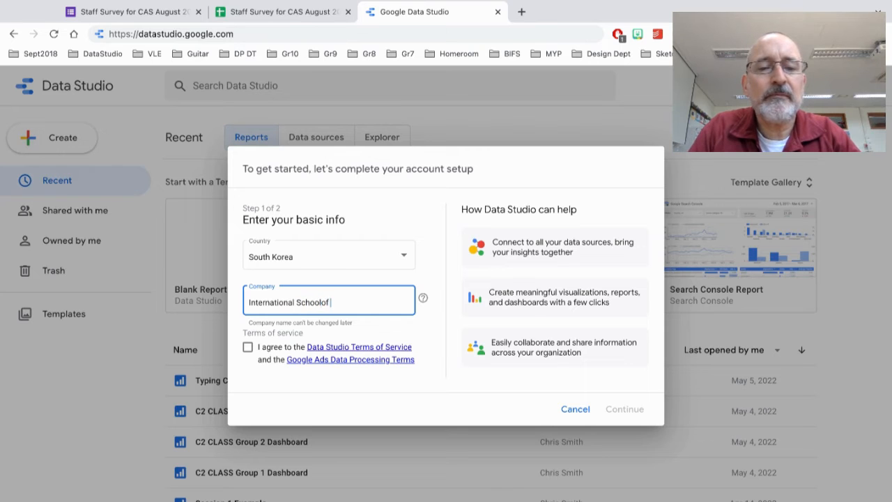
key("BackSpace")
key("BackSpace")
type("of Busan")
left_click(249, 348)
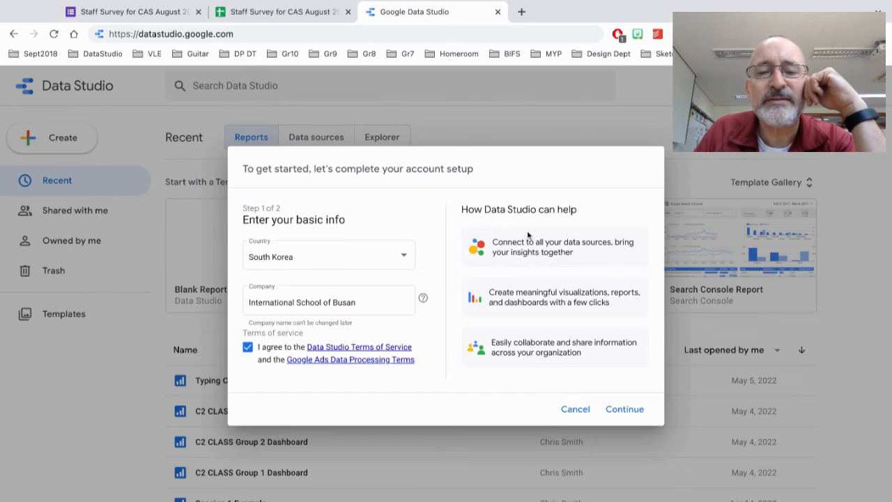
left_click(620, 413)
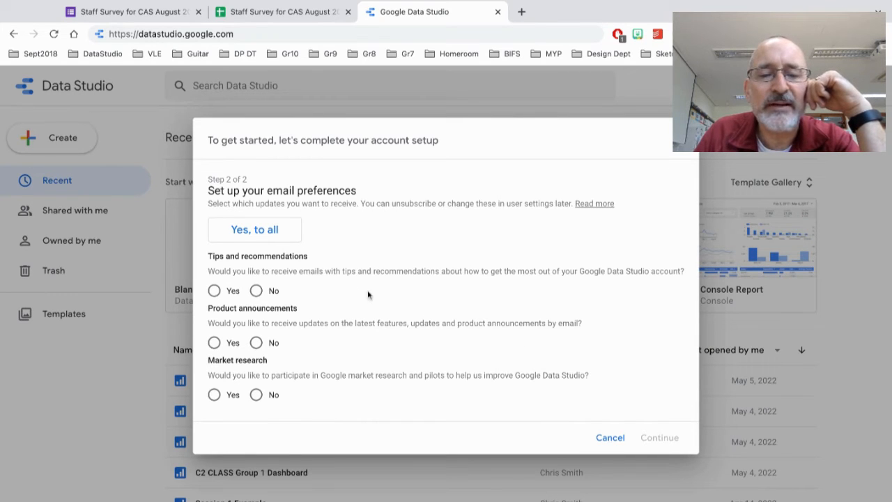
Answer No to tips, product announcements and market research in the email preferences and complete the account setup.
left_click(256, 290)
left_click(257, 342)
left_click(256, 395)
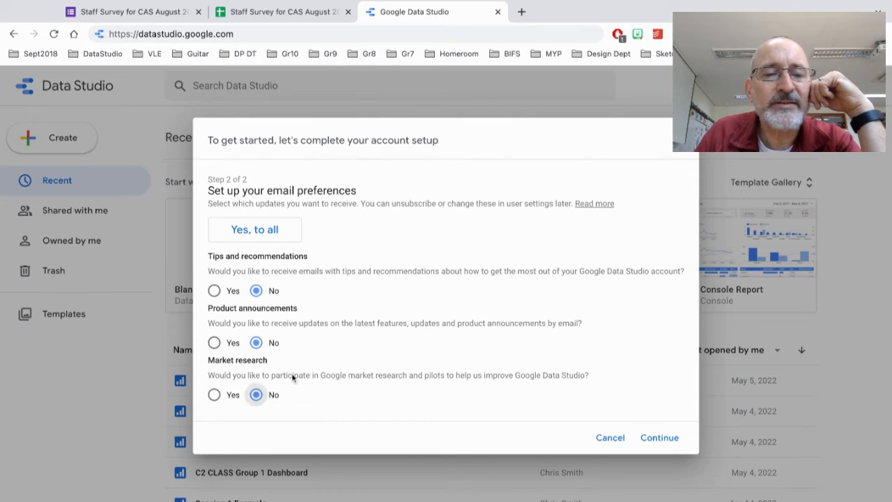
left_click(658, 436)
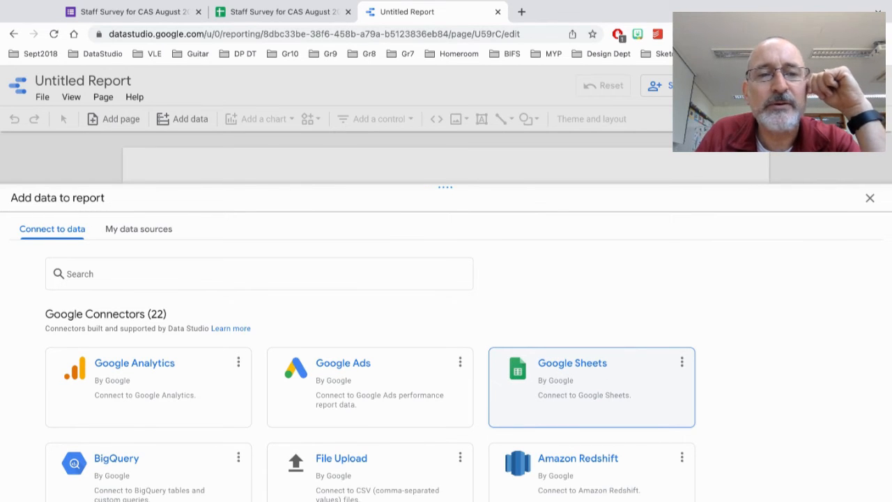
Choose Google Sheets as the report's data connector and authorize access to the spreadsheets.
left_click(591, 387)
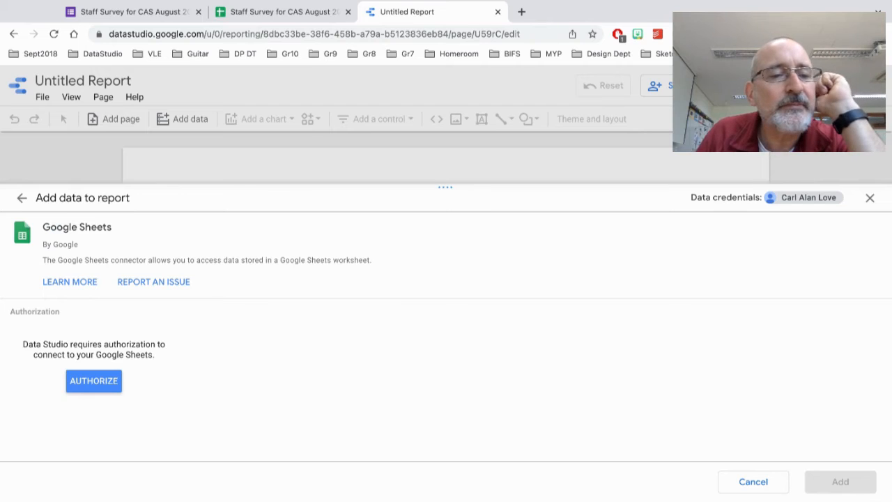
left_click(94, 385)
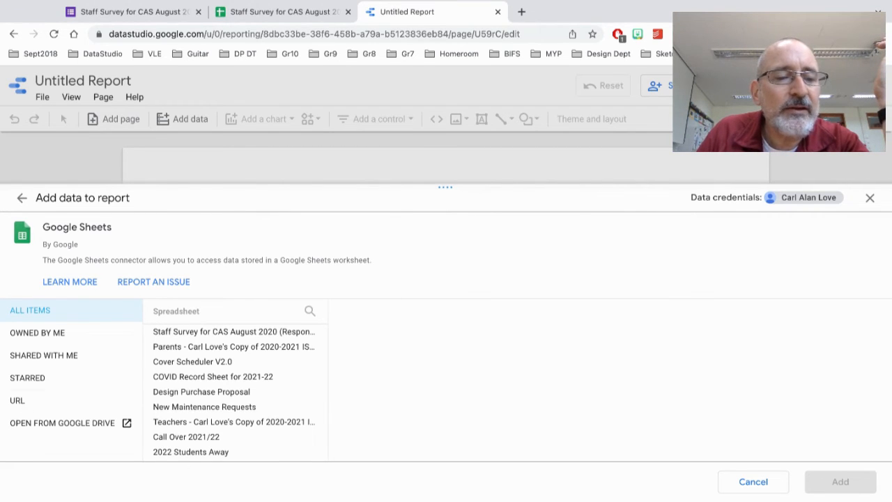
left_click(24, 402)
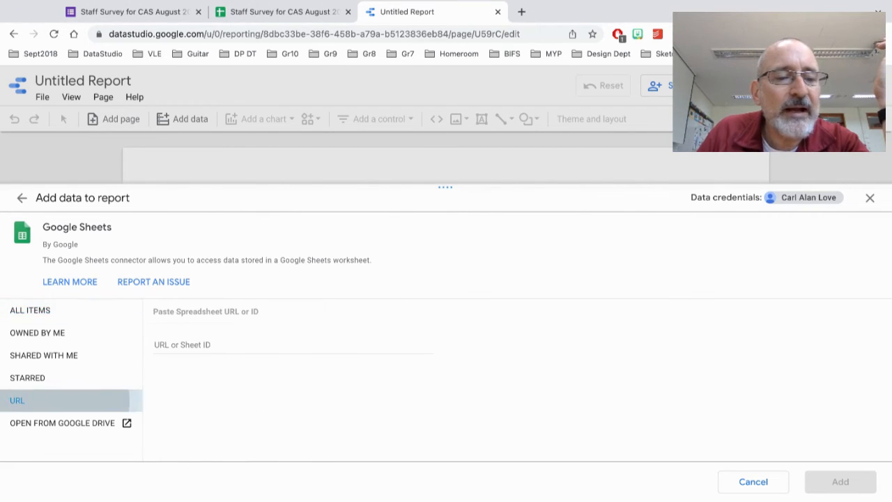
left_click(207, 346)
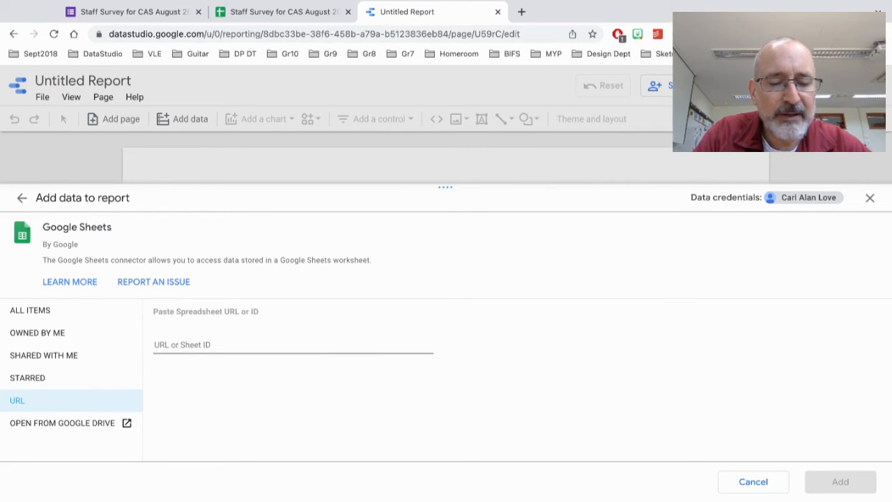
key("ctrl+v")
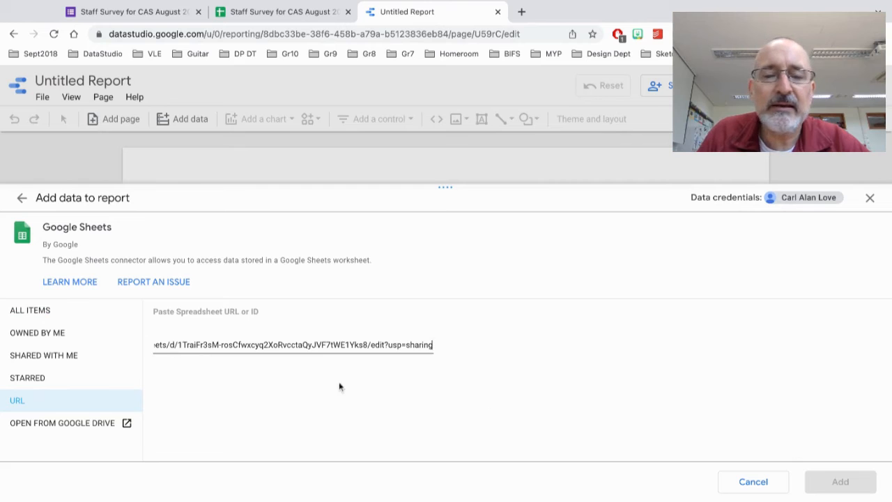
left_click(53, 315)
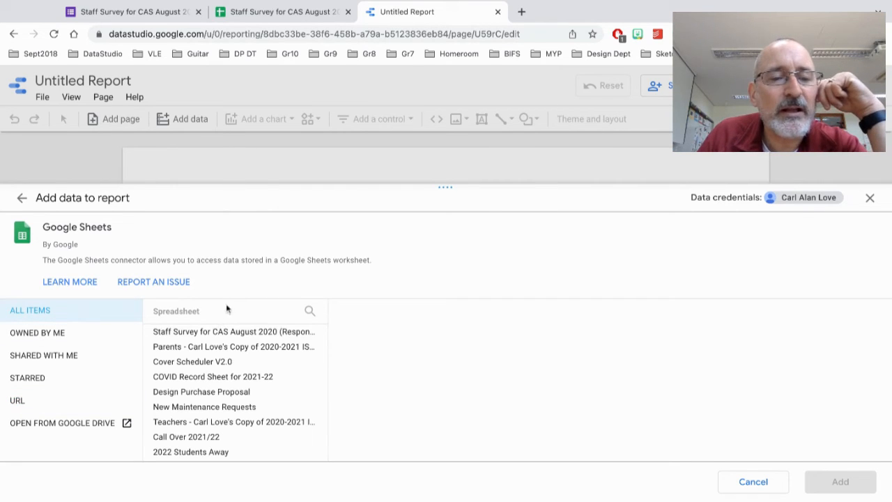
Add the Staff Survey for CAS August 2020 (Responses) spreadsheet's Form Responses 1 worksheet to the report, turning off future add-data notices.
left_click(227, 334)
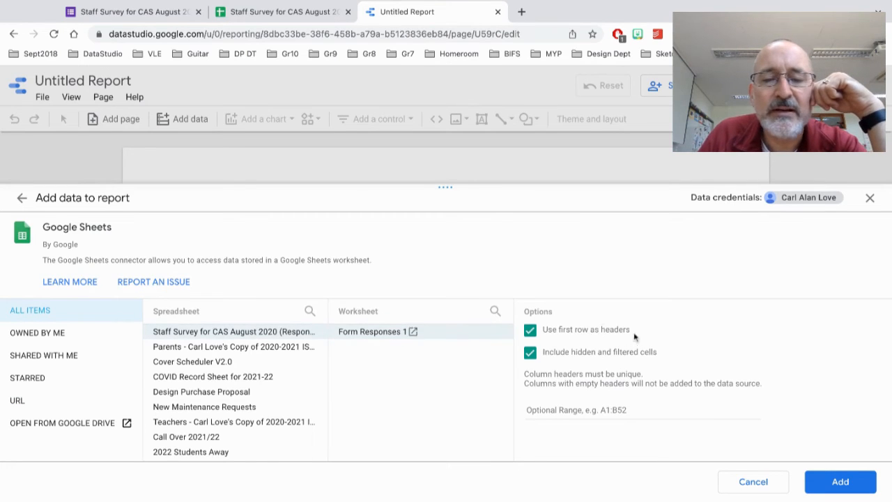
left_click(833, 481)
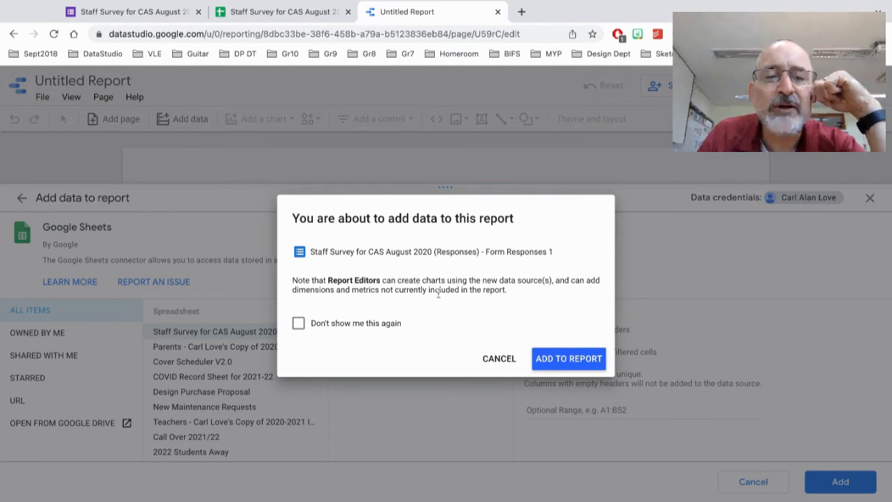
left_click(353, 325)
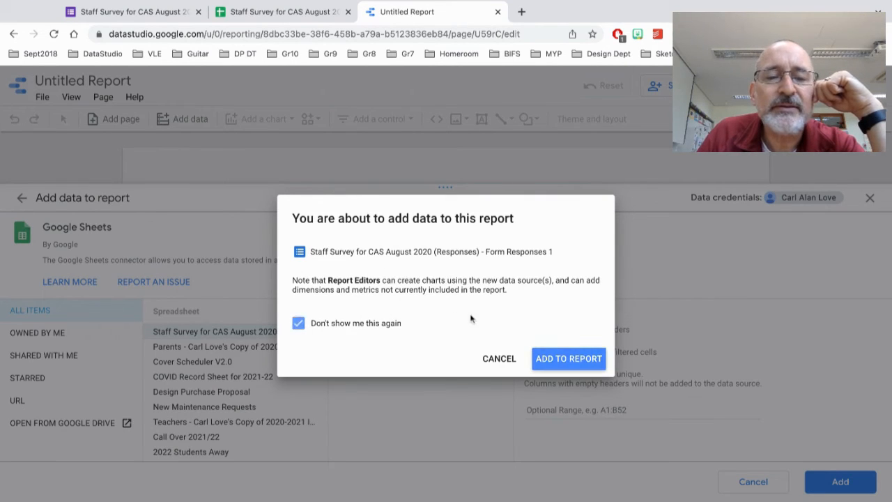
left_click(556, 361)
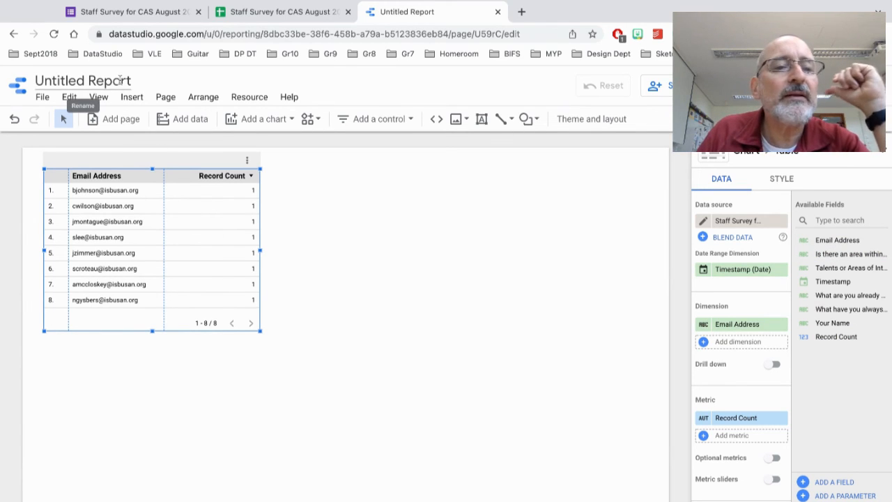
Rename the report as Staff CAS Survey from August 2020.
left_click(120, 79)
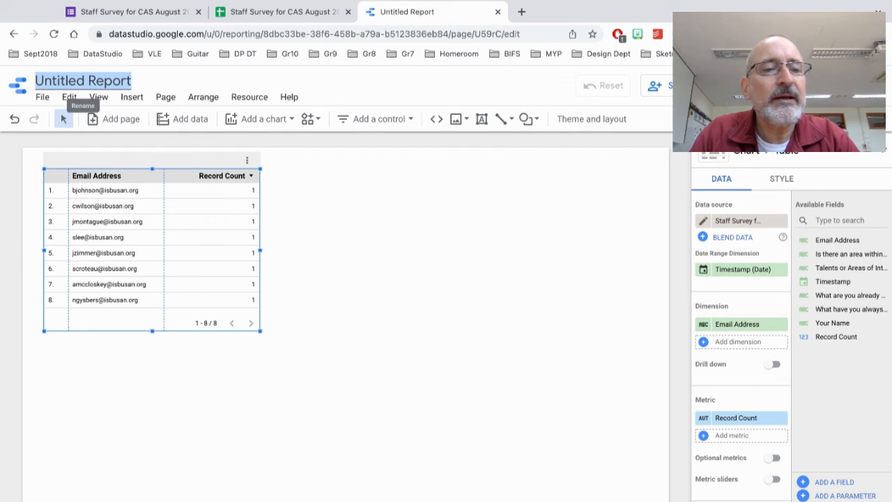
type("G")
key("BackSpace")
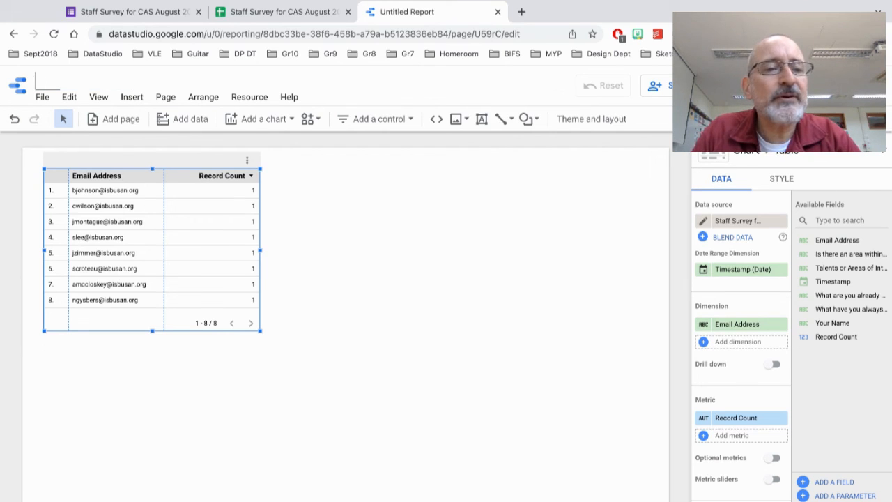
type("Staff")
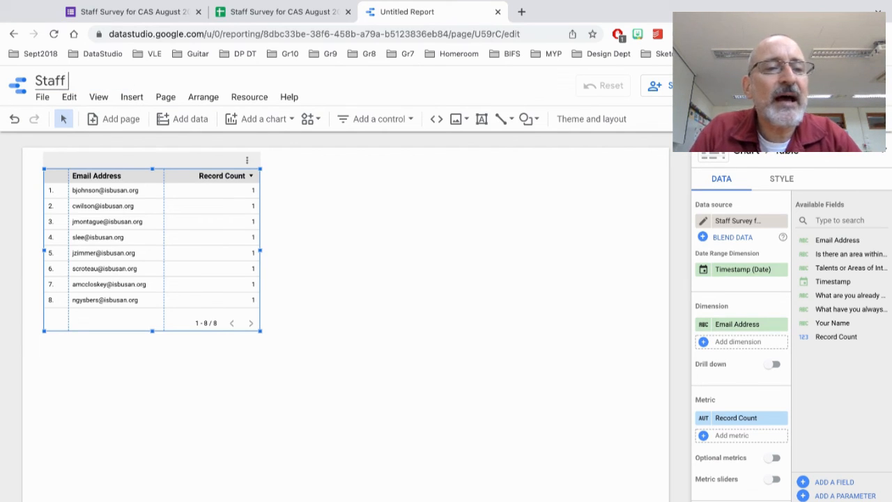
type(" CAS Survey from Au")
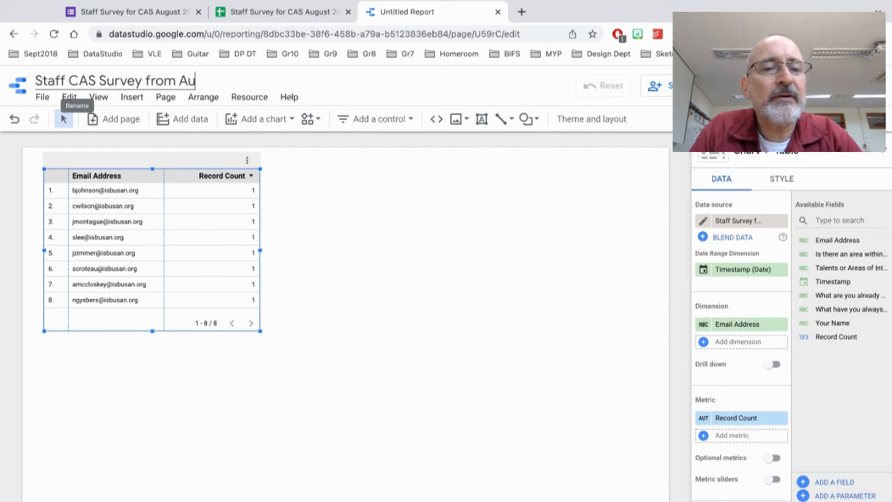
type("gust 2020")
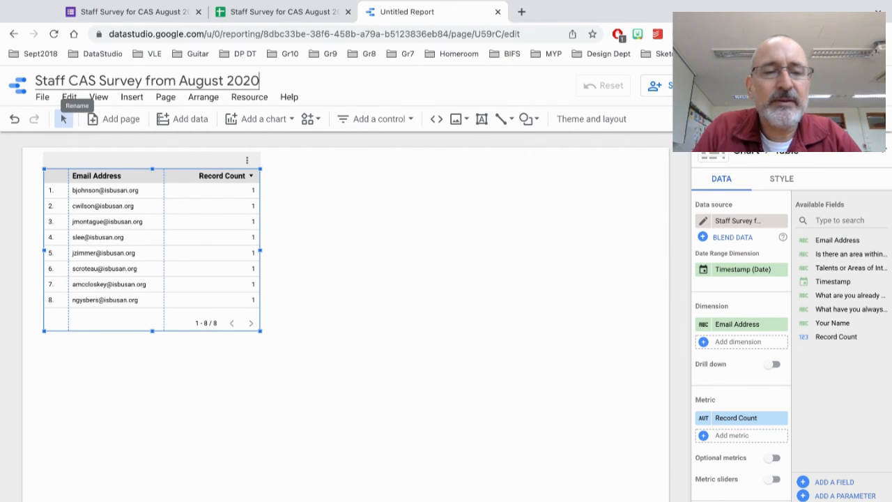
key("Return")
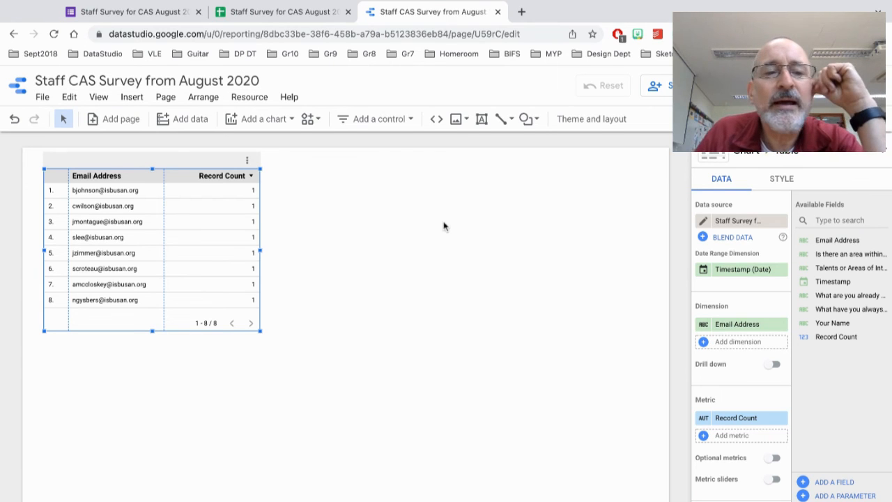